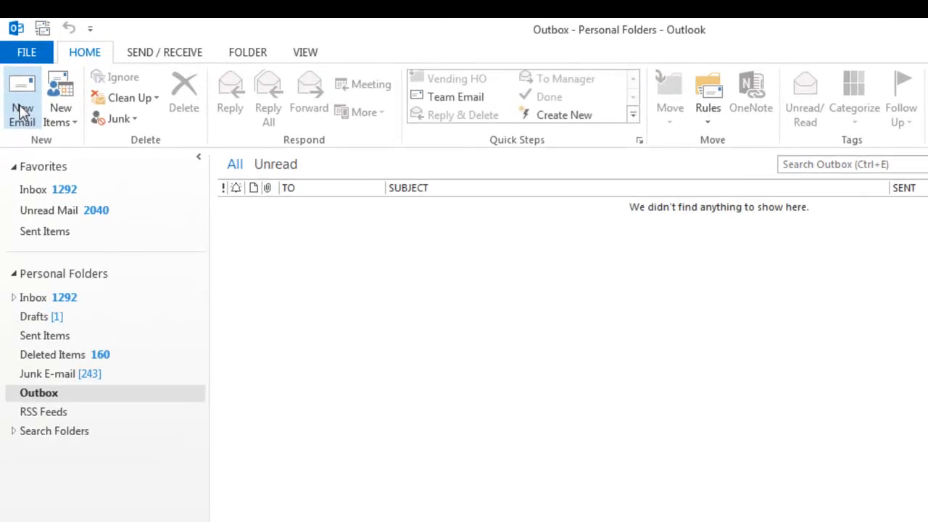
Start a blank new email and show its OPTIONS ribbon for delivery settings
click(26, 119)
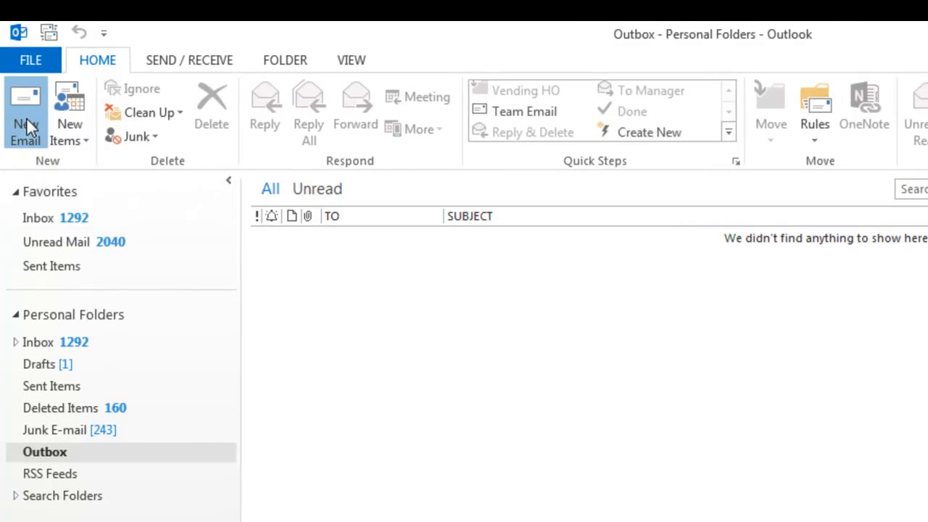
click(29, 123)
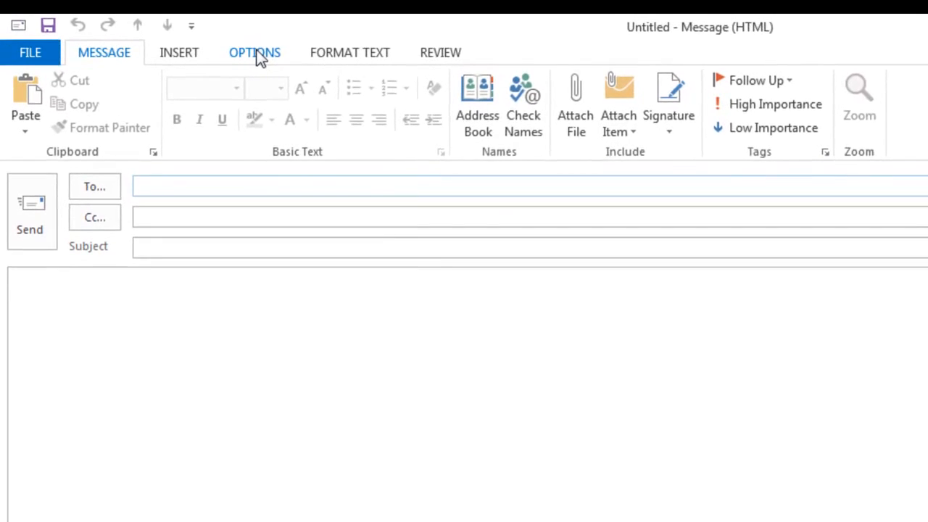
click(265, 46)
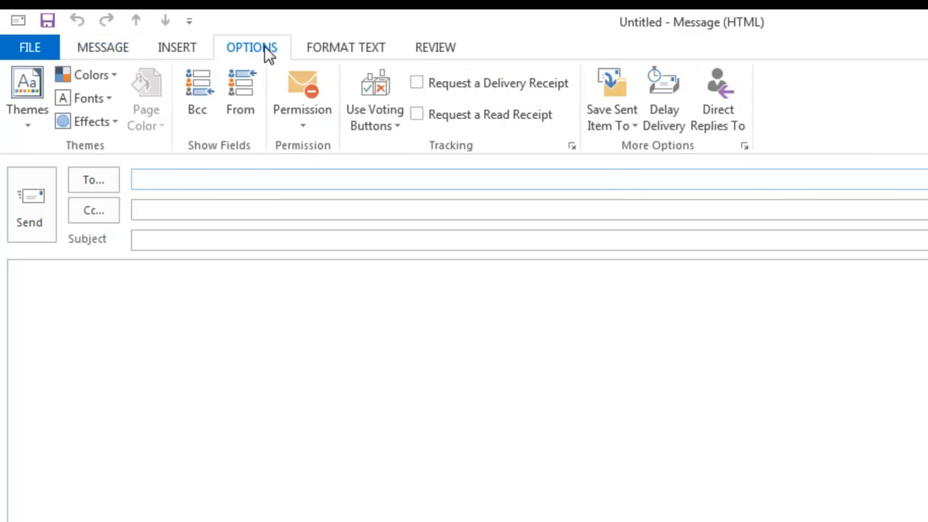
Delay the message so it is not delivered before 8/26/2014 at 10:00 AM
click(663, 112)
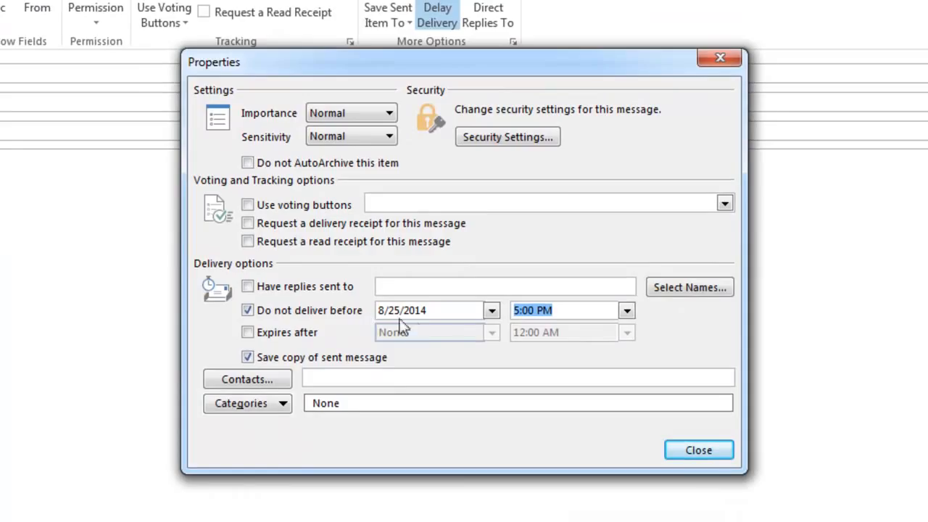
click(492, 310)
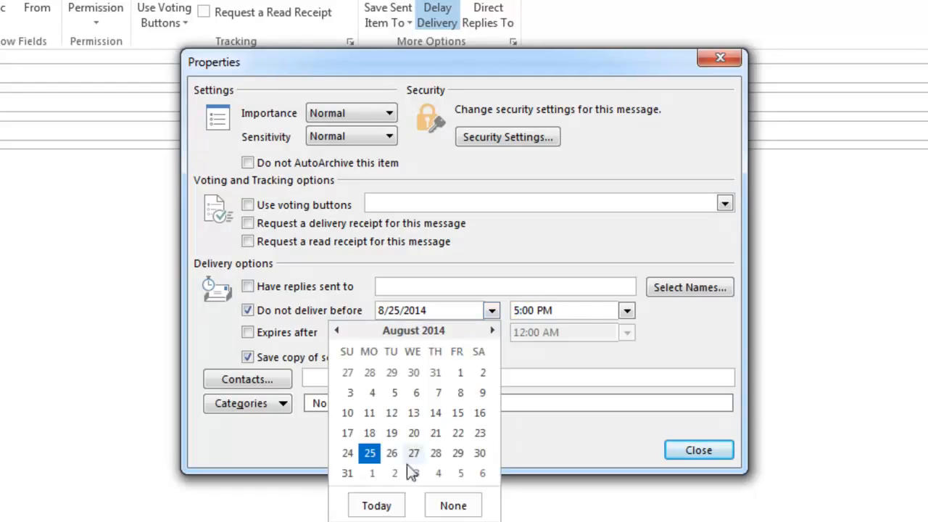
key(Escape)
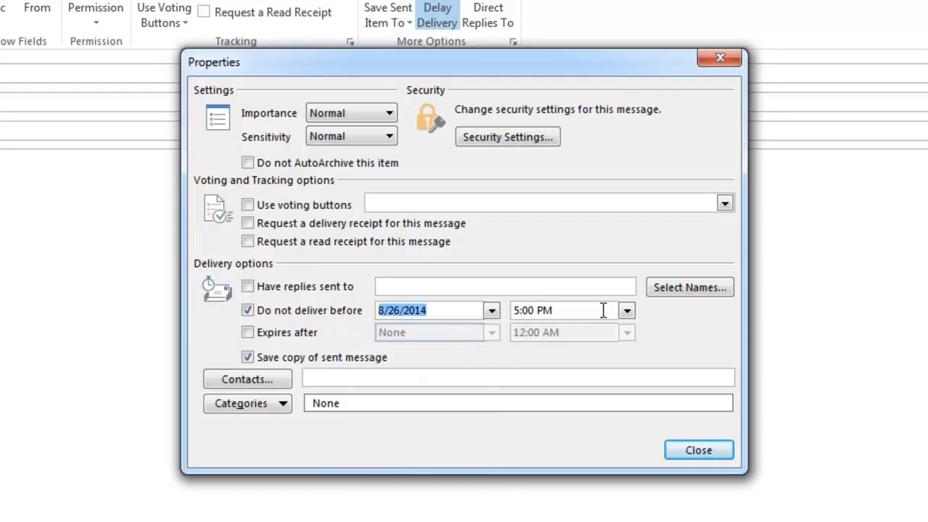
click(569, 312)
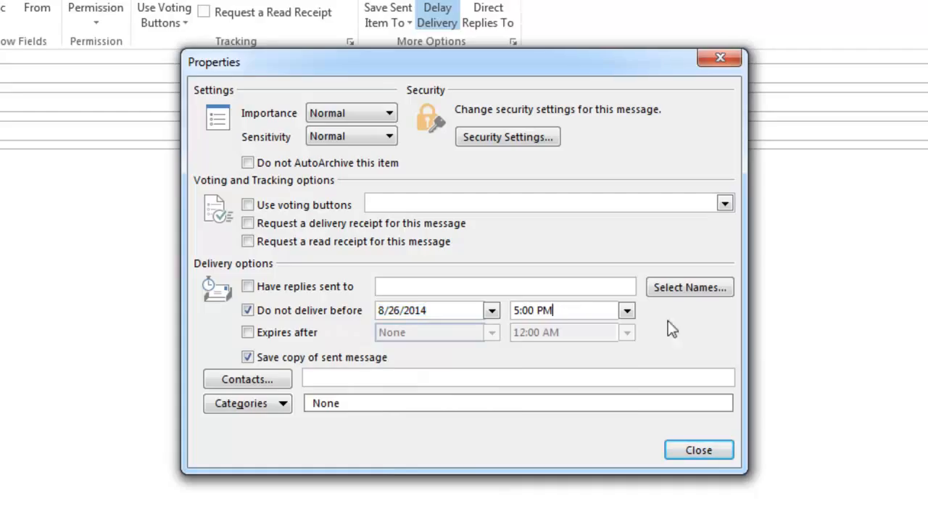
click(628, 310)
click(628, 330)
click(628, 330)
click(628, 331)
click(627, 331)
click(627, 331)
click(627, 331)
drag(628, 331, 628, 330)
click(559, 345)
click(705, 452)
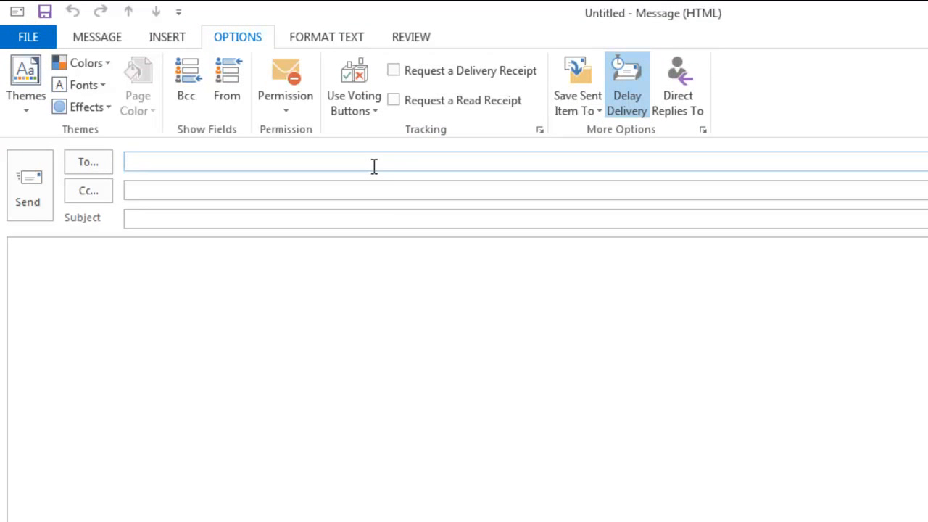
Enter the recipient's e-mail address, with 'test' as both subject and body
key(Tab)
key(Tab)
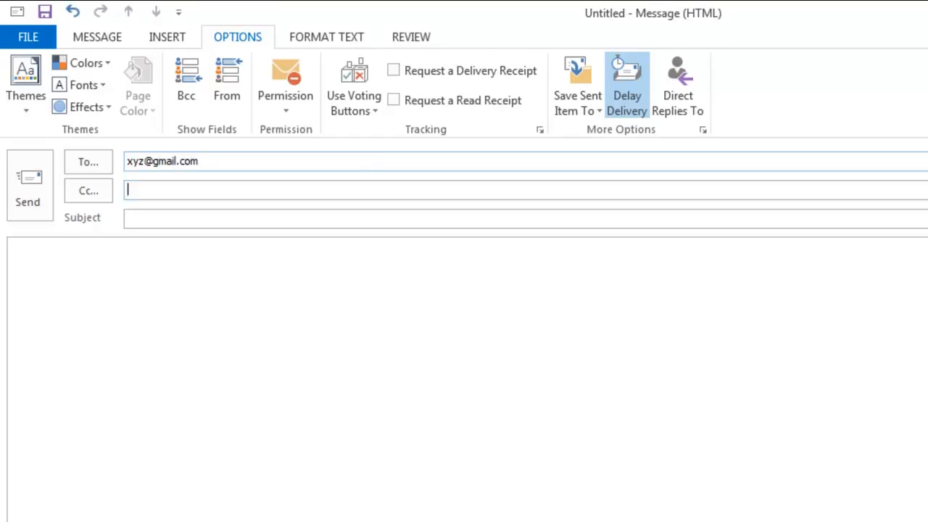
text(test)
key(Tab)
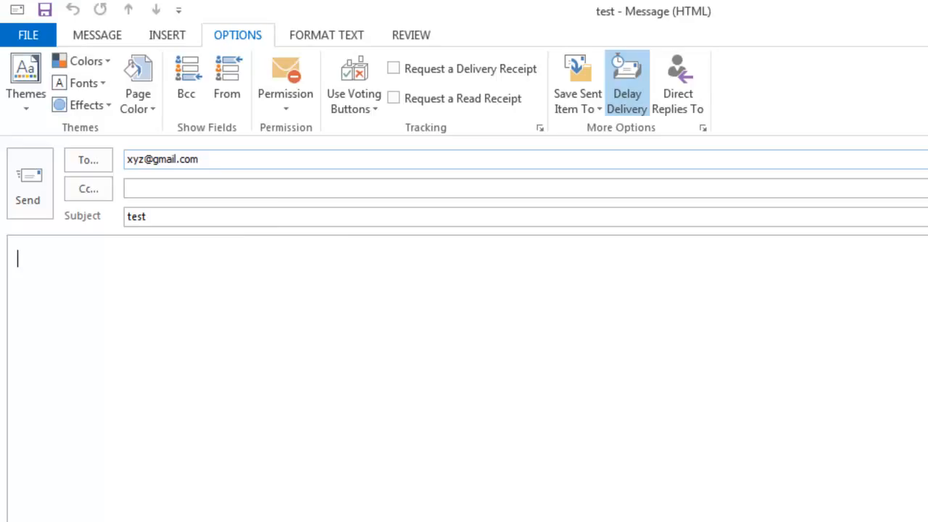
text(test)
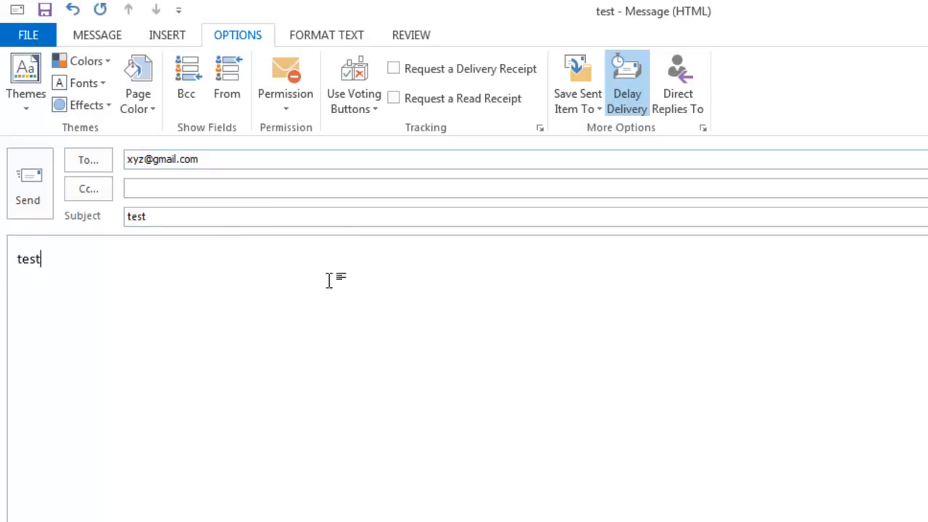
Send the delayed message to the Outbox and go to the FILE Account Information page
click(28, 190)
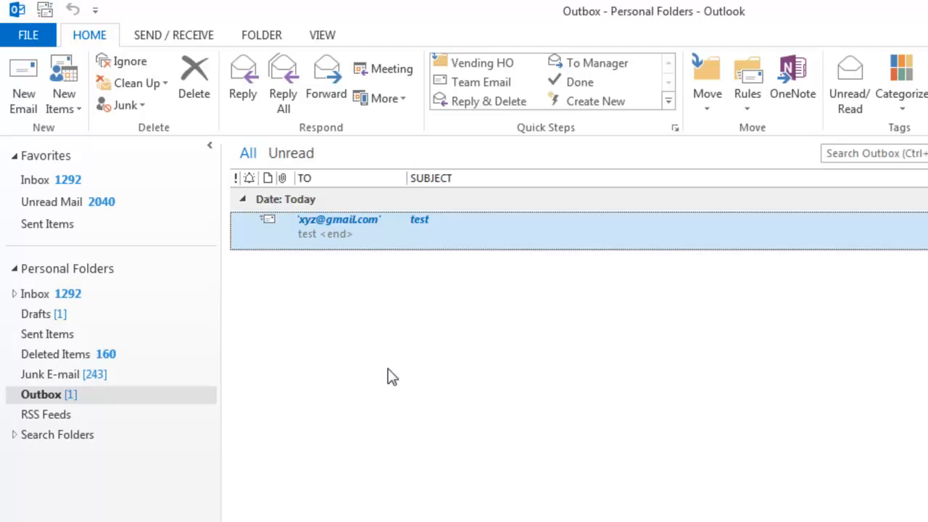
click(23, 38)
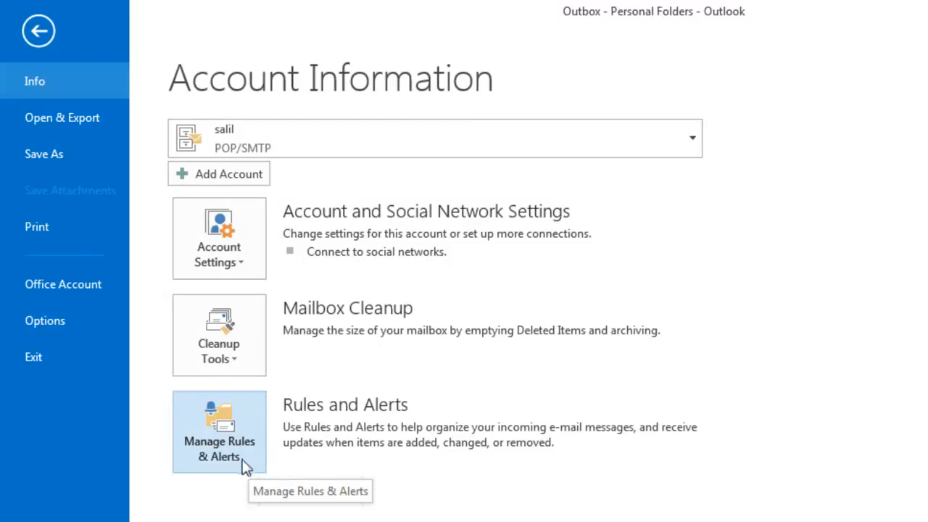
In Manage Rules & Alerts, start a blank rule applied to messages I send
click(239, 454)
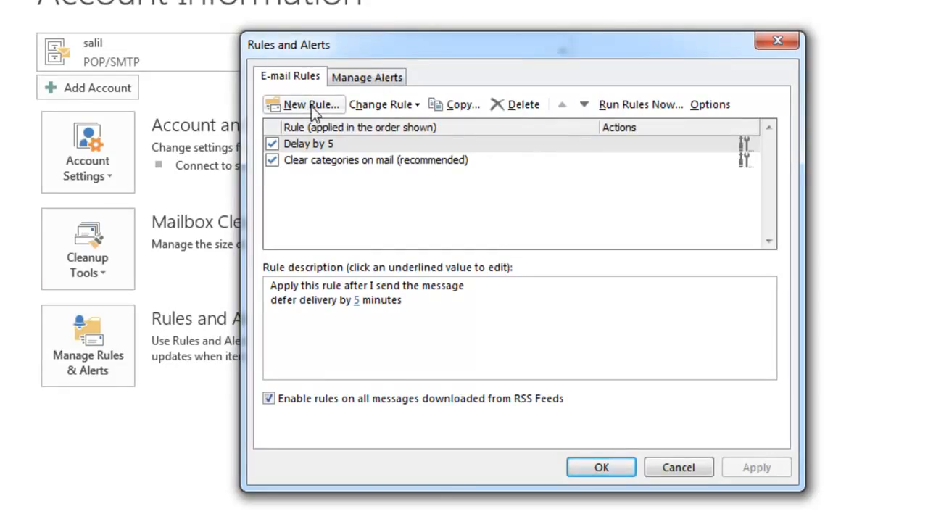
click(312, 106)
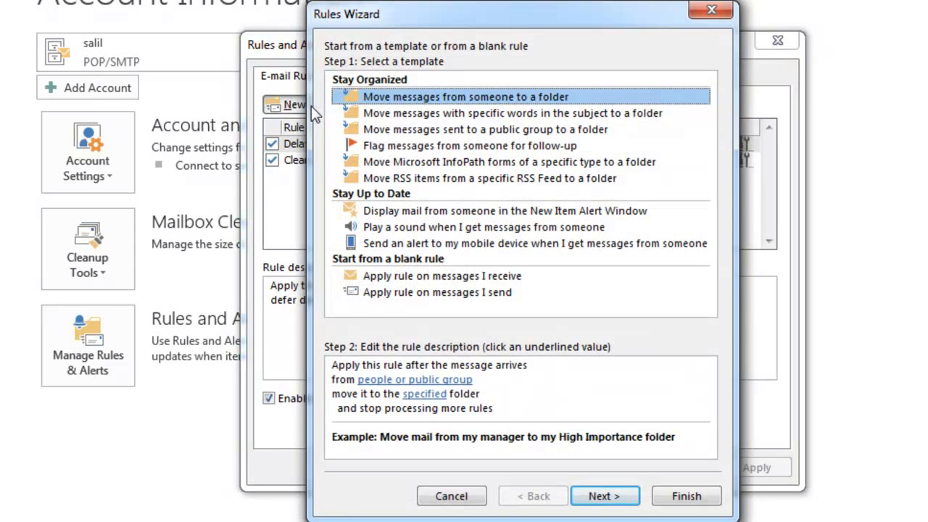
click(433, 294)
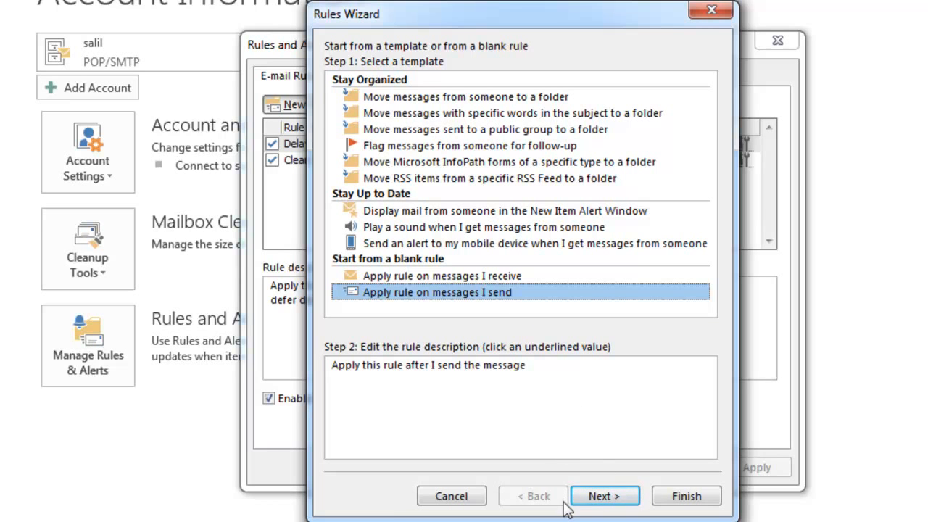
click(602, 498)
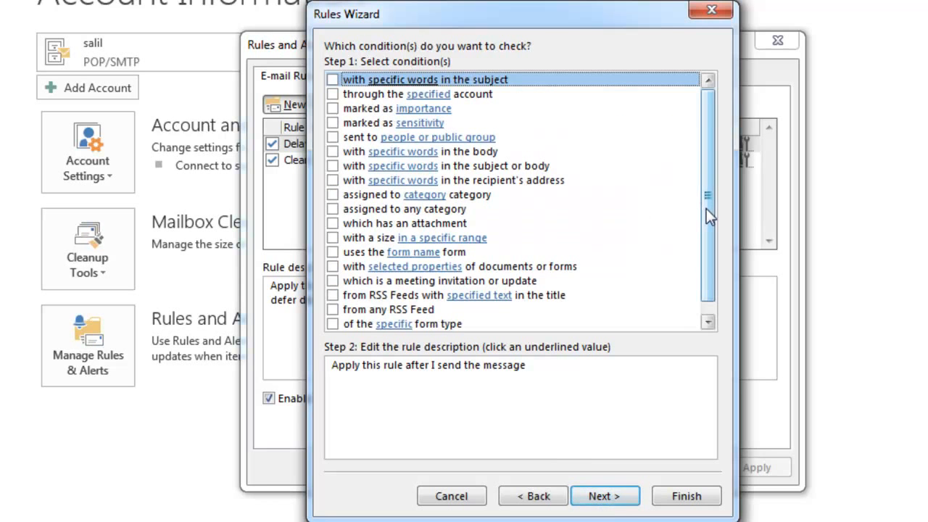
Skip all conditions and confirm the rule applies to every sent message
scroll(706, 208, down, 1)
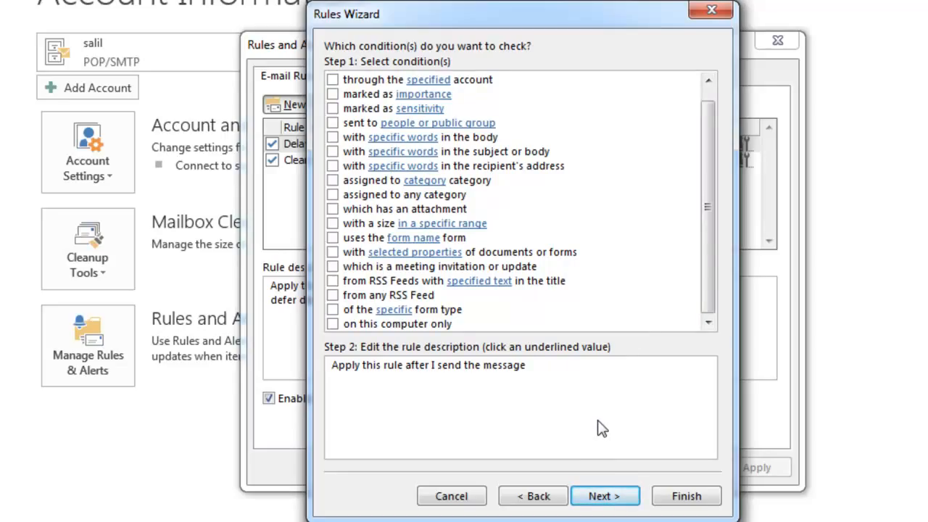
click(602, 498)
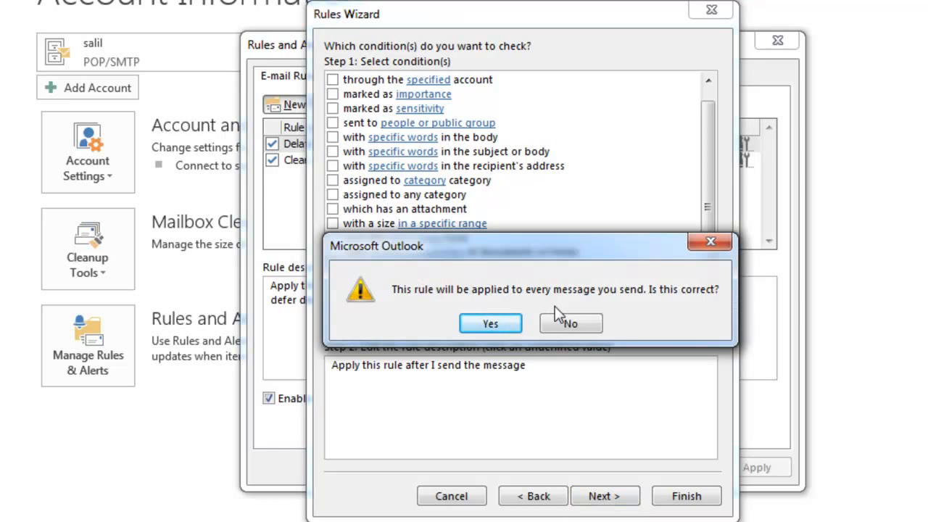
click(511, 323)
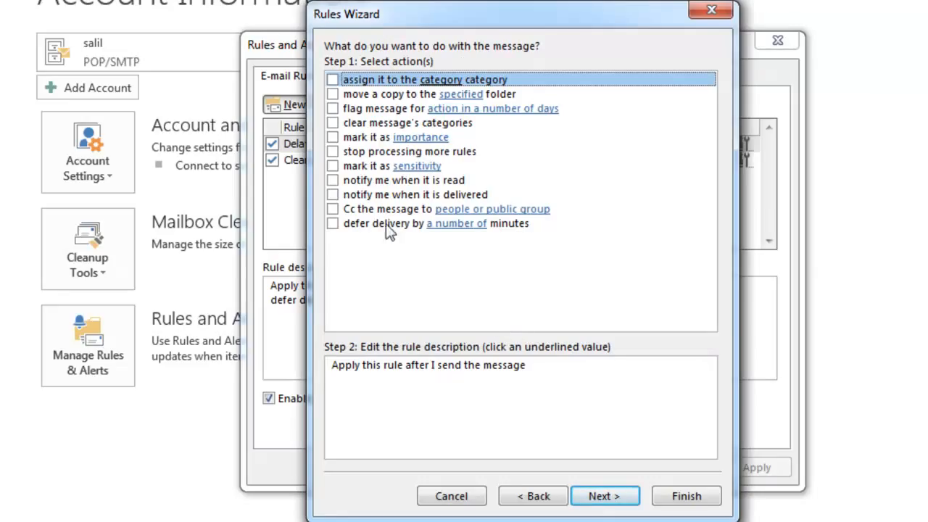
Add the defer-delivery action with the deferral set to 10 minutes
click(333, 225)
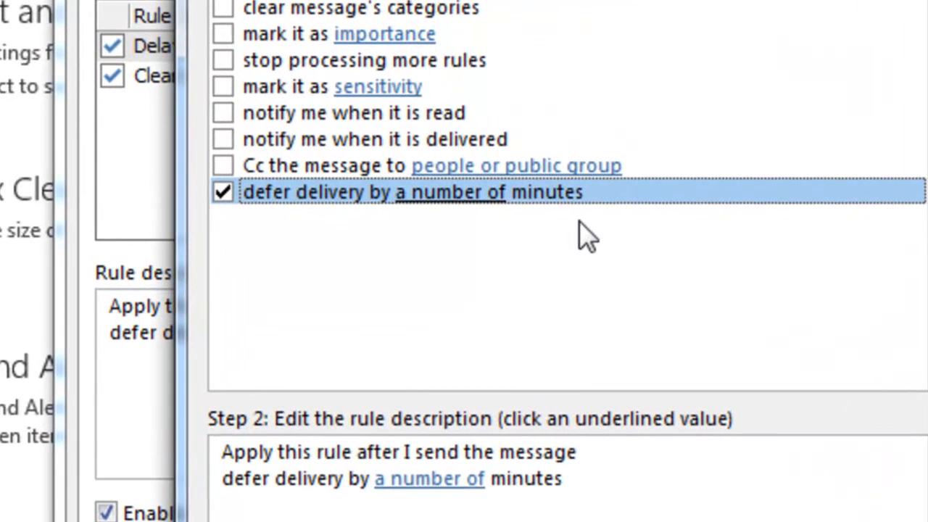
click(446, 493)
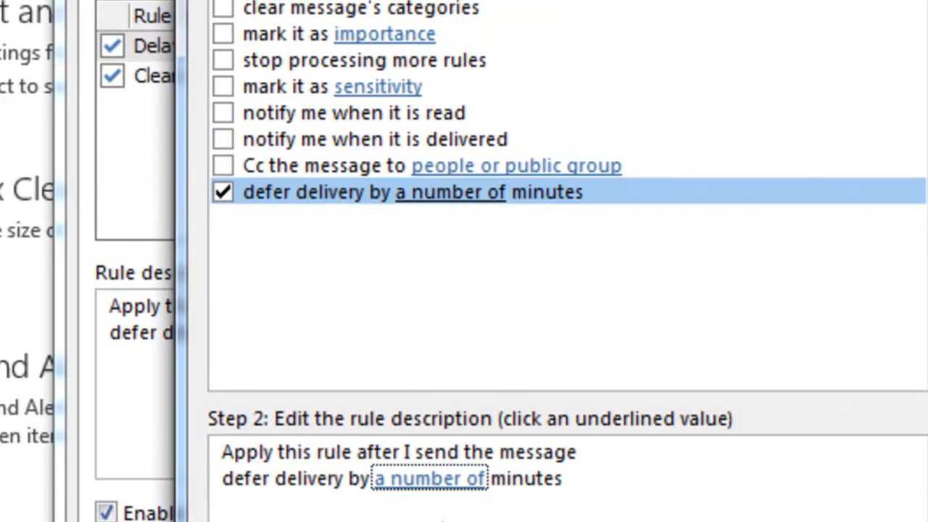
click(443, 481)
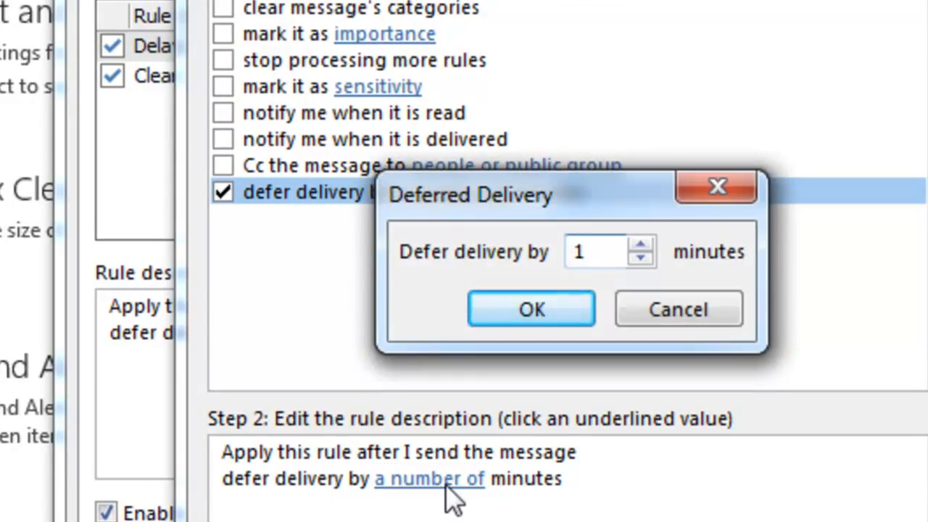
click(641, 246)
click(642, 247)
click(641, 246)
click(642, 246)
click(642, 246)
click(642, 247)
click(641, 247)
click(641, 246)
click(642, 247)
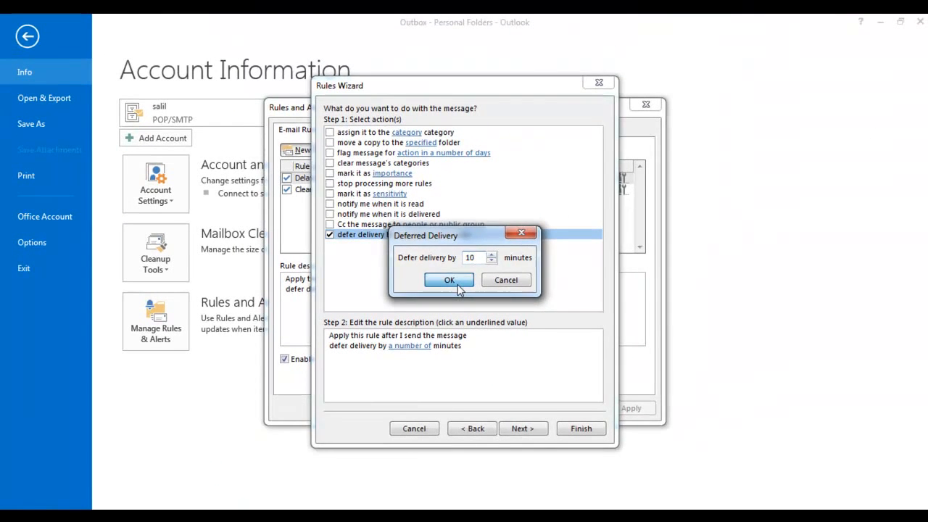
click(531, 309)
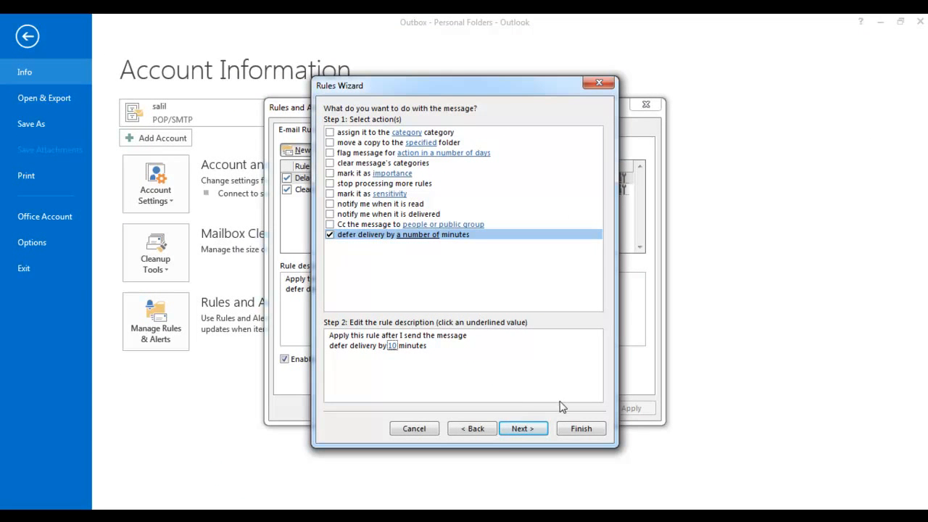
Finish the rule named '10', apply it, and close Rules and Alerts
click(577, 430)
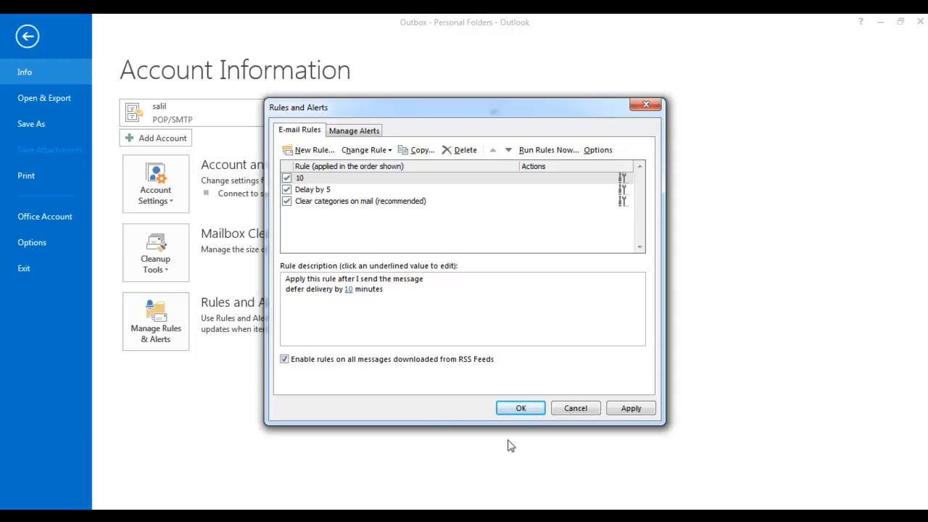
click(636, 410)
click(632, 408)
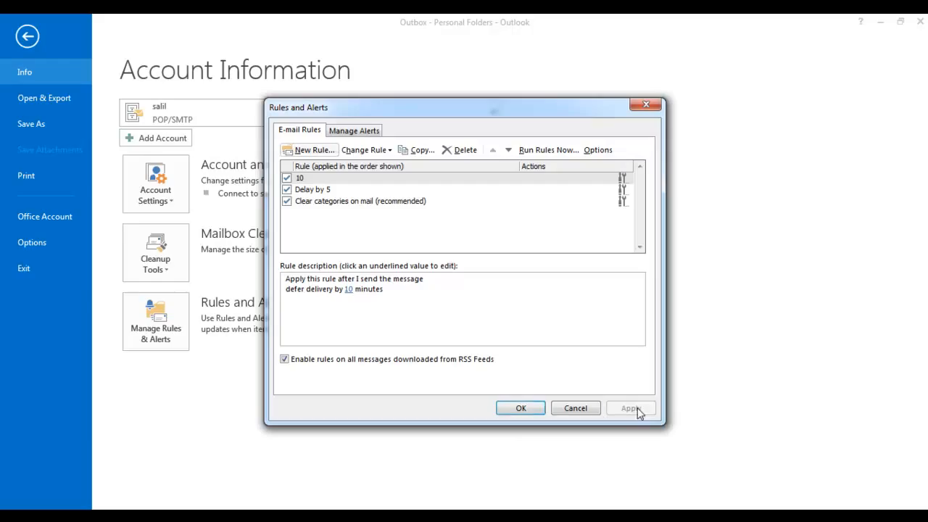
click(538, 410)
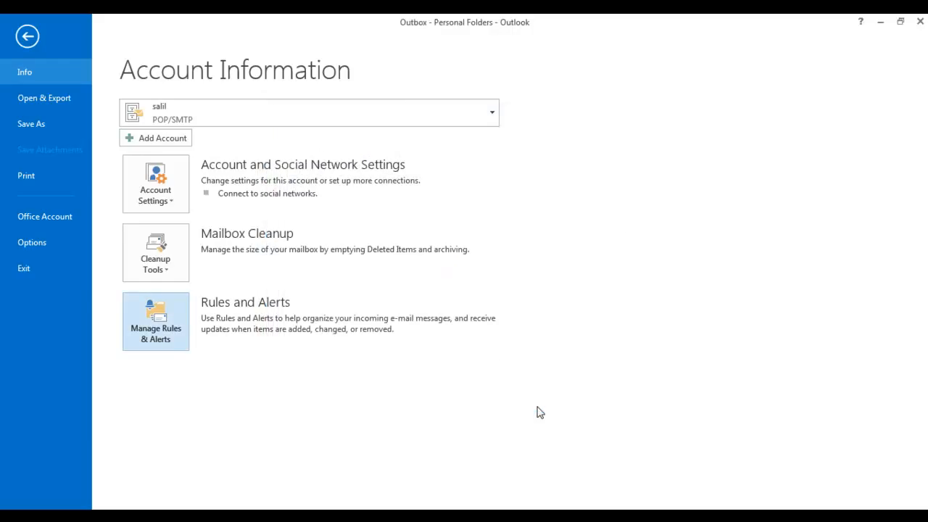